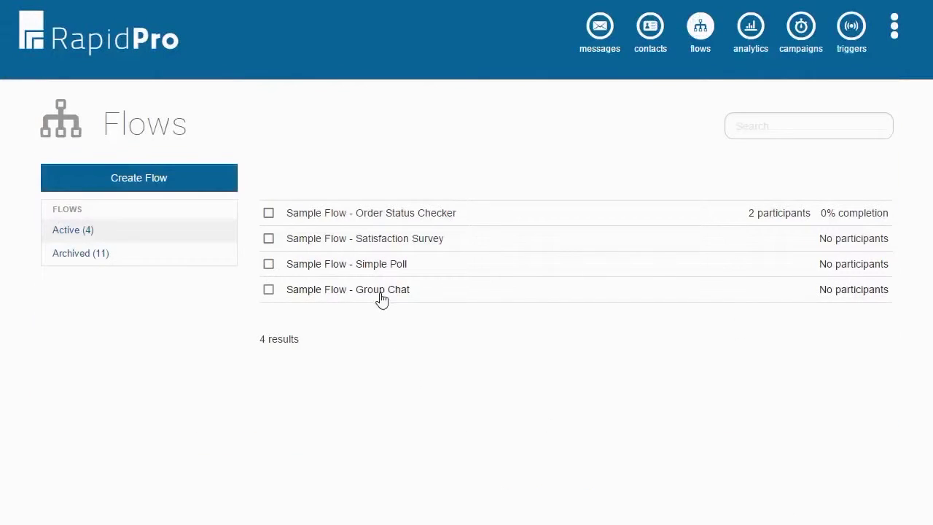
Step: View the Sample Flow - Group Chat flow, return to the flow list and open Sample Flow - Order Status Checker
left_click(381, 290)
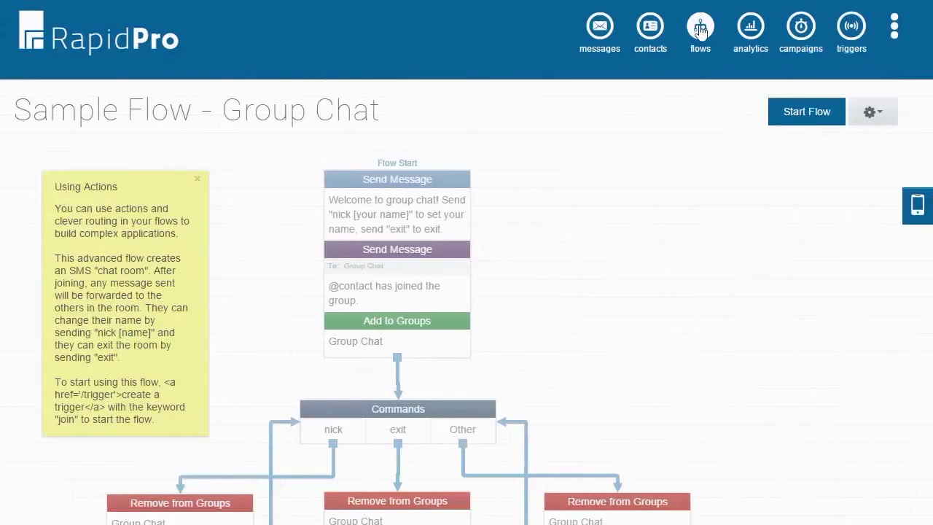
key("alt+Left")
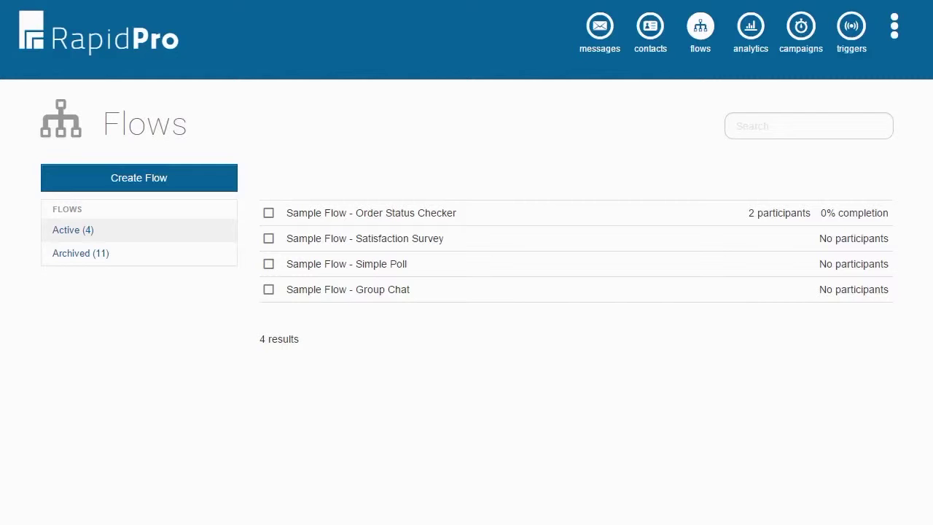
left_click(433, 214)
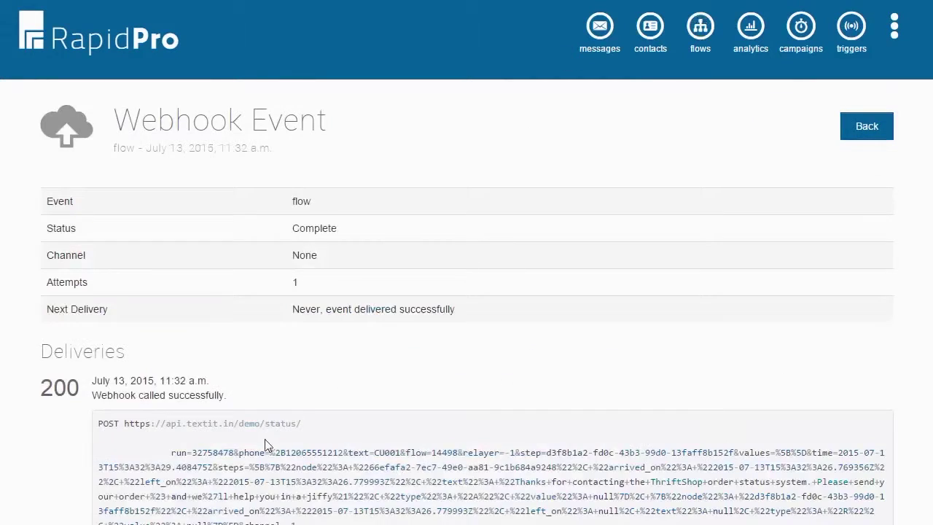
left_click_drag(312, 436, 125, 423)
key("ctrl+c")
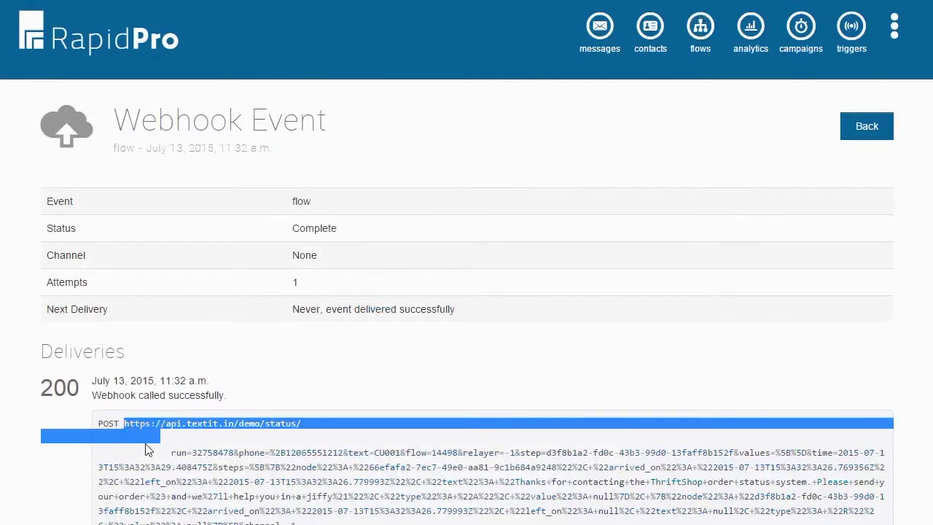
left_click(148, 450)
scroll(148, 449, "down", 2)
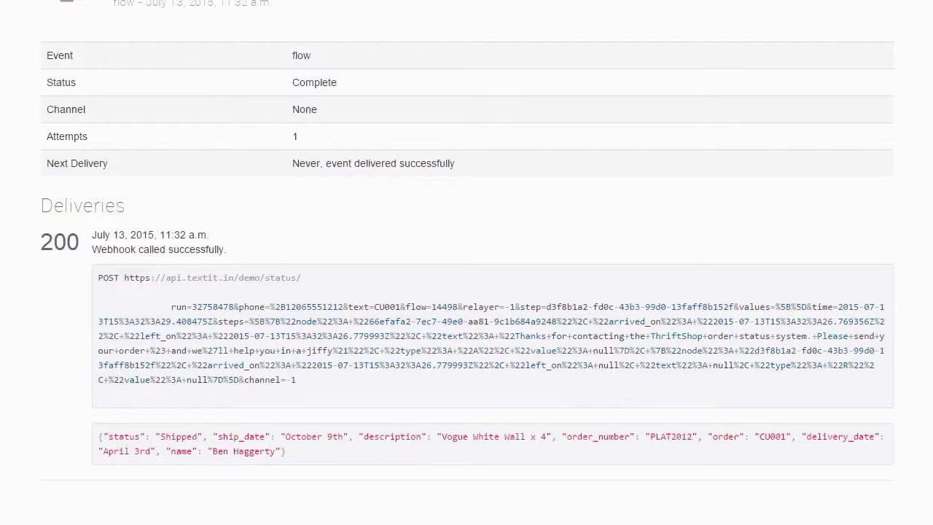
scroll(467, 262, "up", 1)
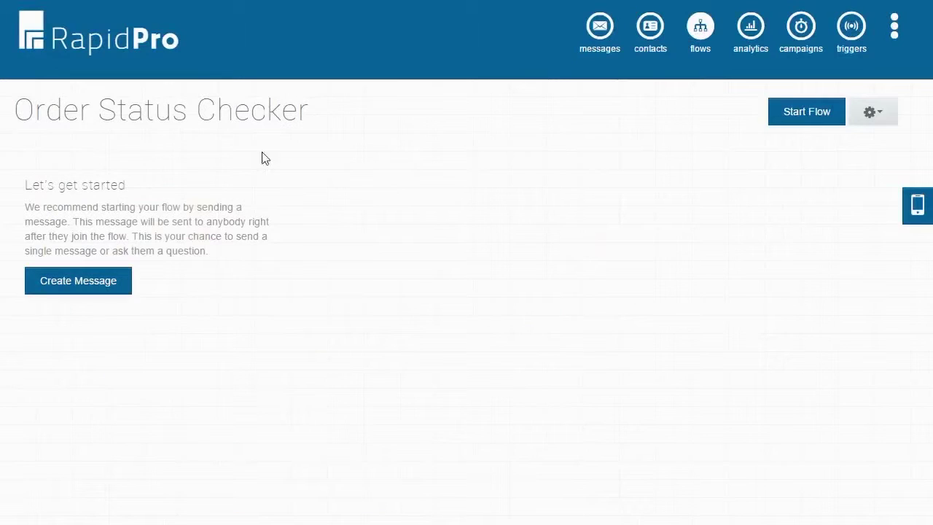
Step: Create the opening SMS message "Thanks for contacting the ThriftShop order status system. Please send your order # and we'll help you in a jiffy!"
left_click(104, 285)
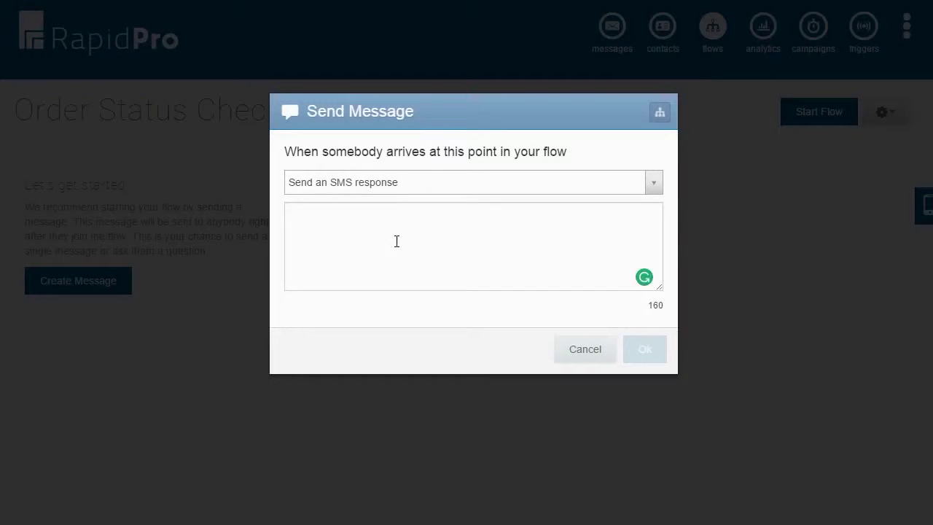
left_click(398, 239)
type("Thanks for contacting the ThriftShop order status system. Please send your order # and we'll help you in a jiffy!")
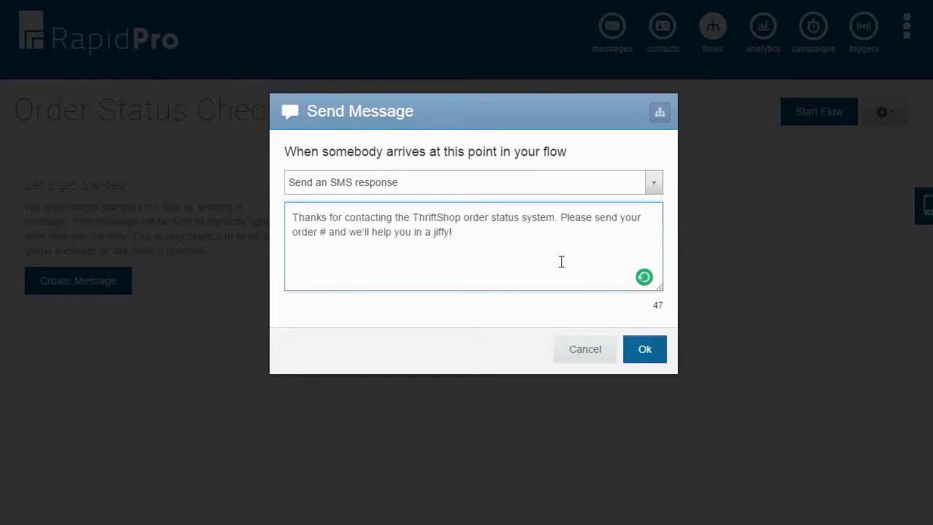
left_click(642, 354)
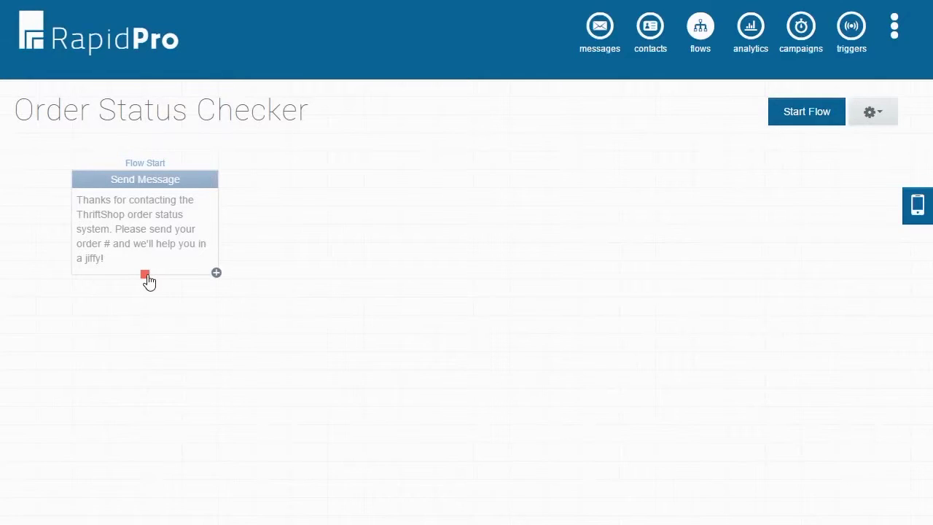
left_click_drag(145, 277, 146, 321)
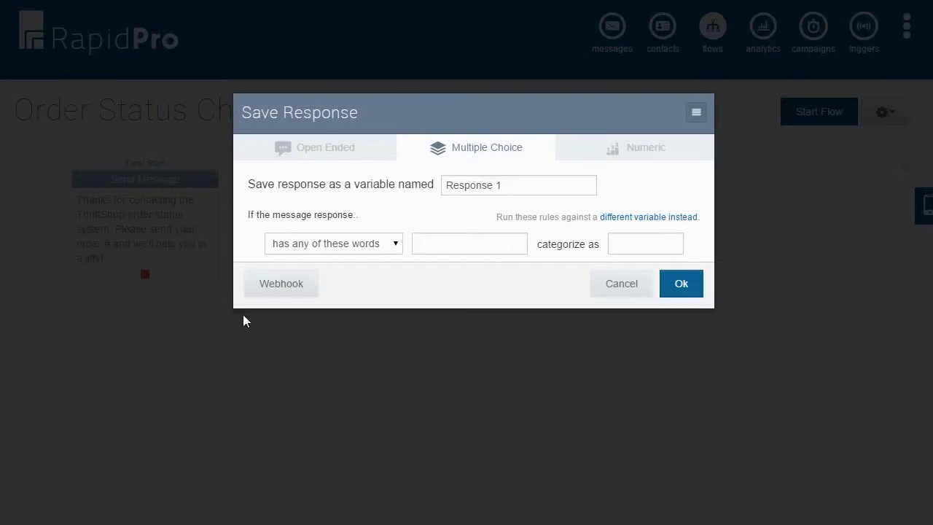
left_click(297, 280)
left_click(340, 151)
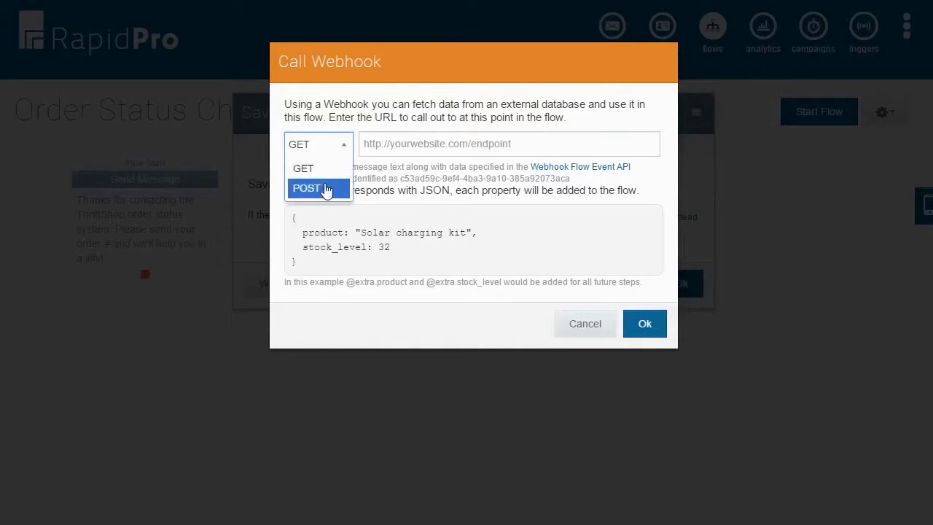
left_click(327, 188)
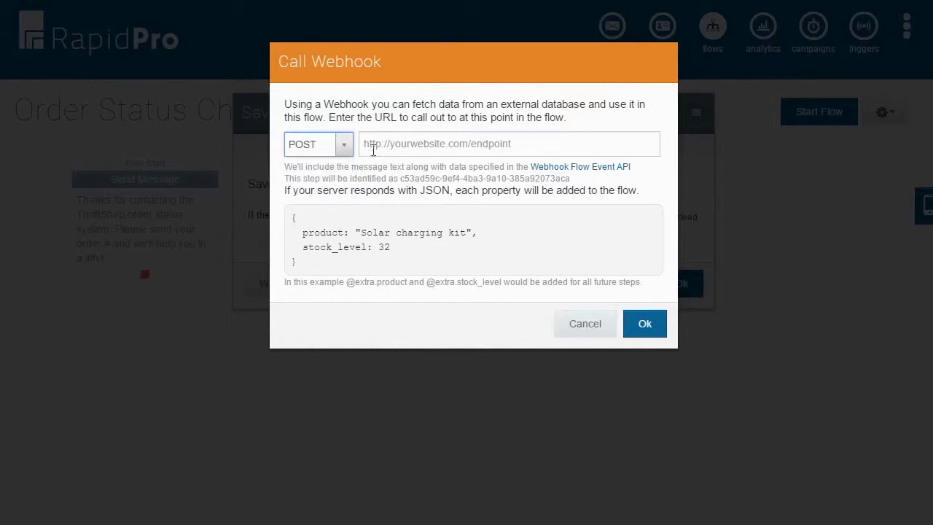
left_click(372, 150)
key("ctrl+v")
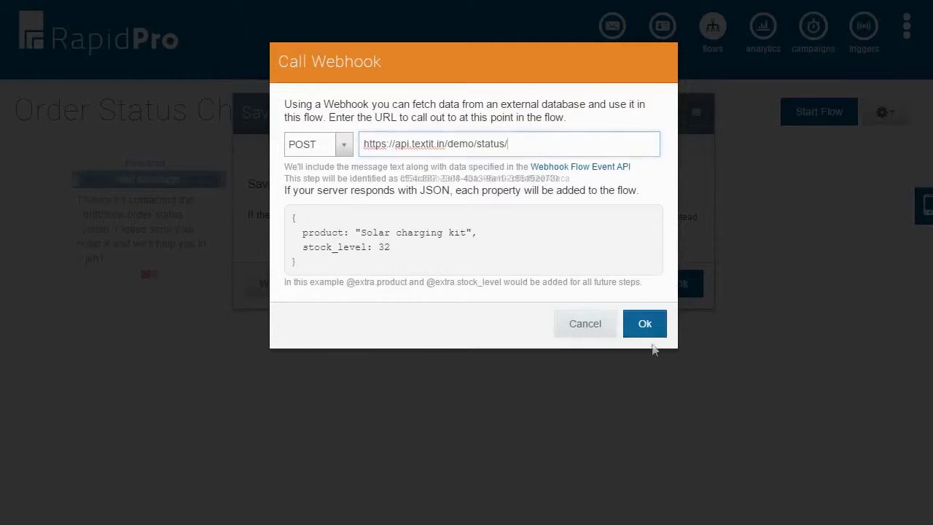
left_click(647, 322)
left_click(650, 218)
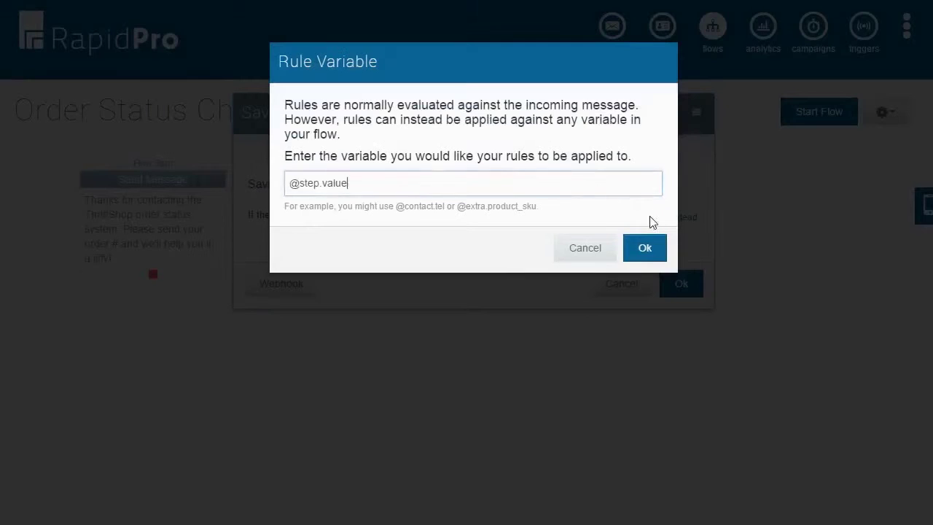
left_click_drag(409, 183, 306, 188)
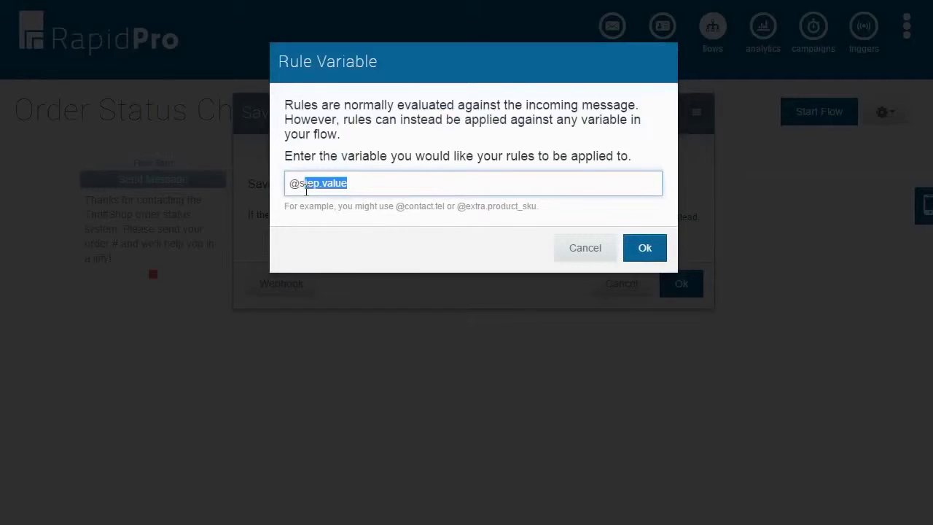
type("extra.status")
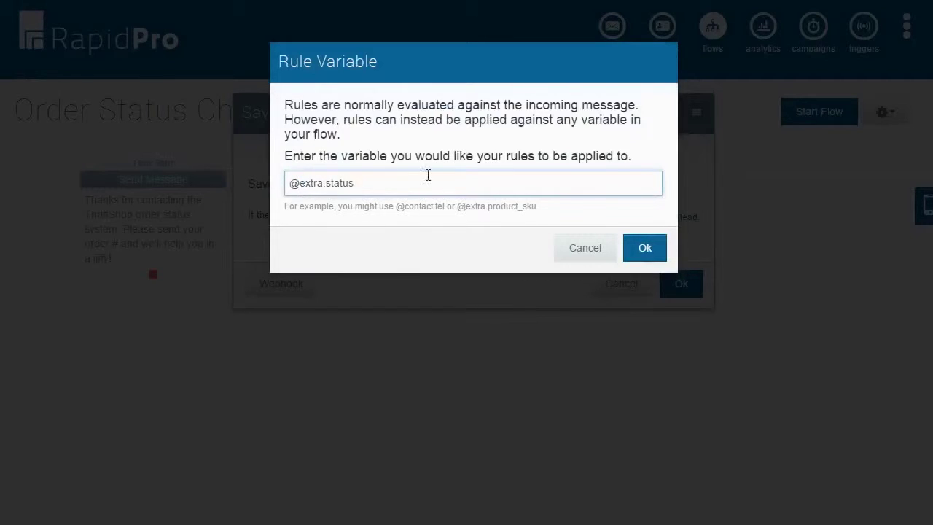
left_click(641, 252)
left_click_drag(551, 183, 387, 174)
type("Lookup")
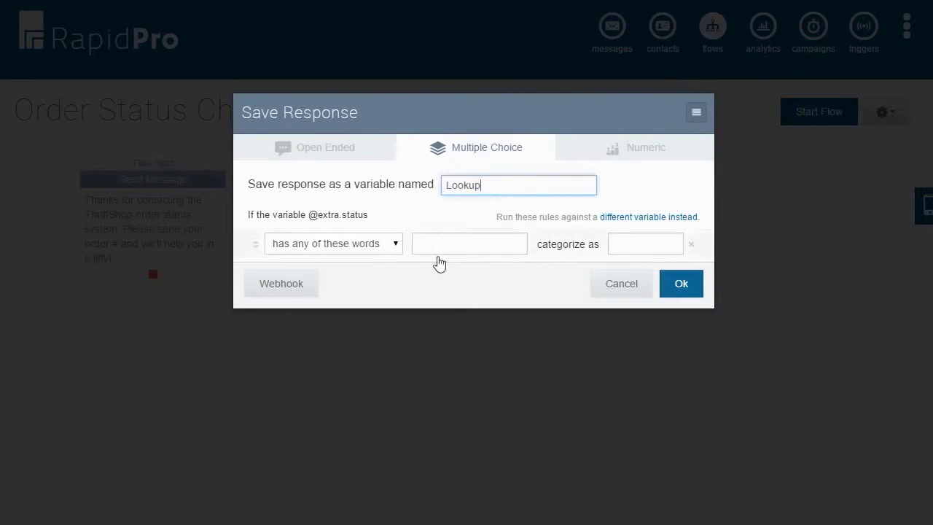
Step: Add "has any of these words" rules categorizing Shipped, Pending and Cancelled, and save the response step
left_click(443, 244)
type("Shipped")
key("Return")
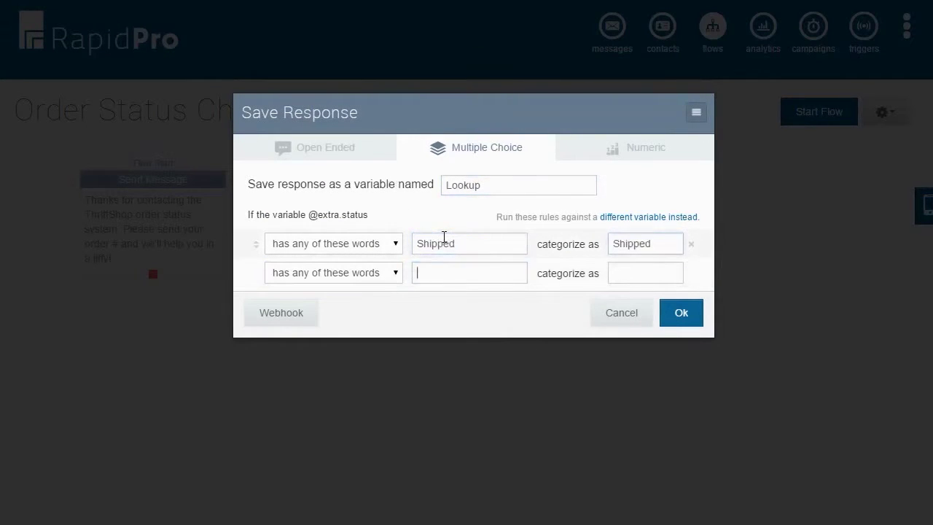
type("Pending")
key("Return")
type("C")
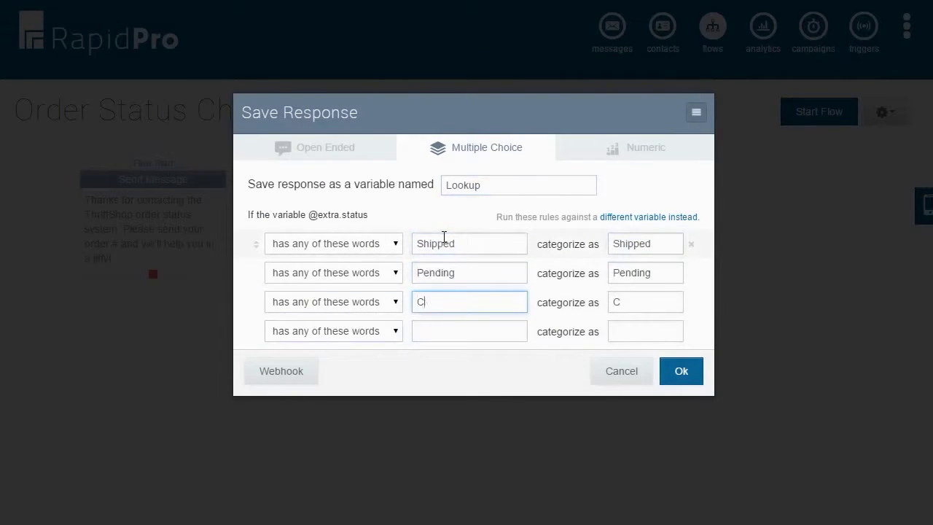
type("ancelled")
left_click(678, 371)
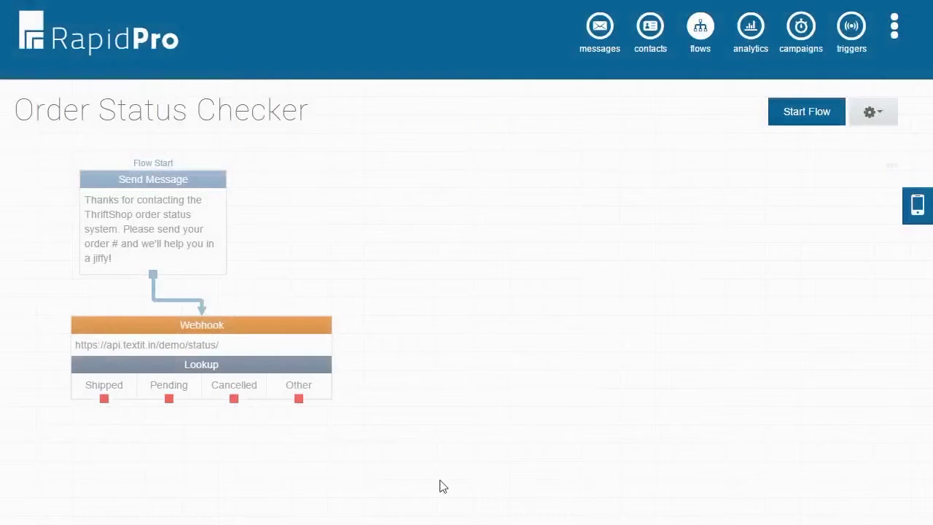
left_click_drag(104, 398, 103, 447)
left_click(350, 281)
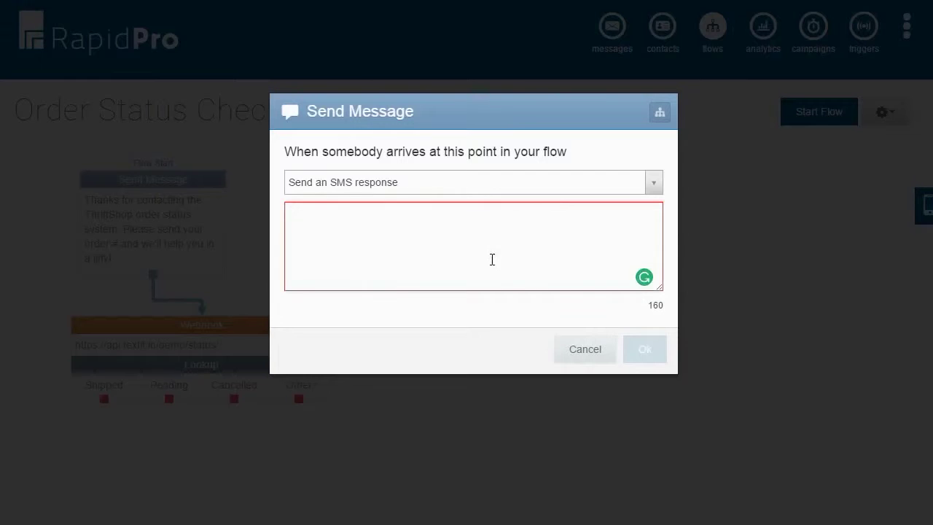
type("Great news @extra.name! We shipped your order for @extra.description on @extra.ship_date and we expect it will be delivered on @extra.delivery_date. If you have any questions, just reply and our customer service department will be notified.")
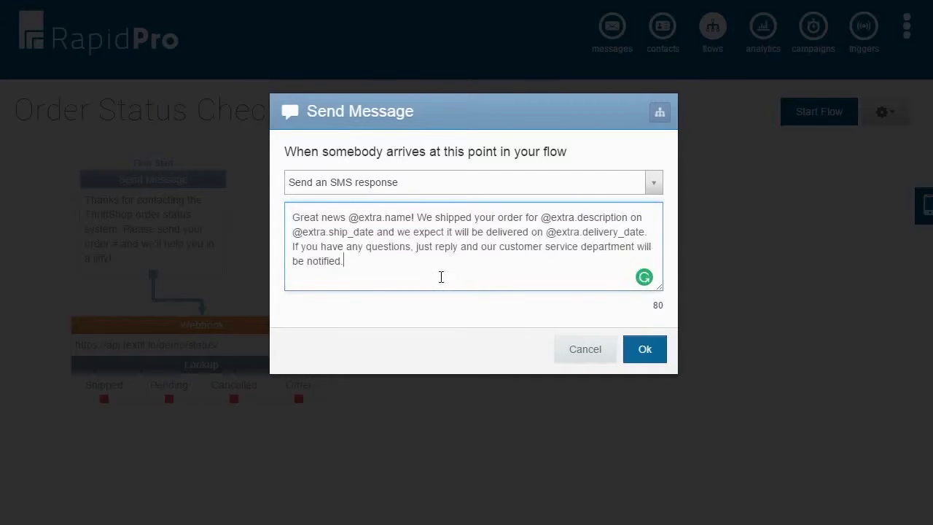
left_click(651, 350)
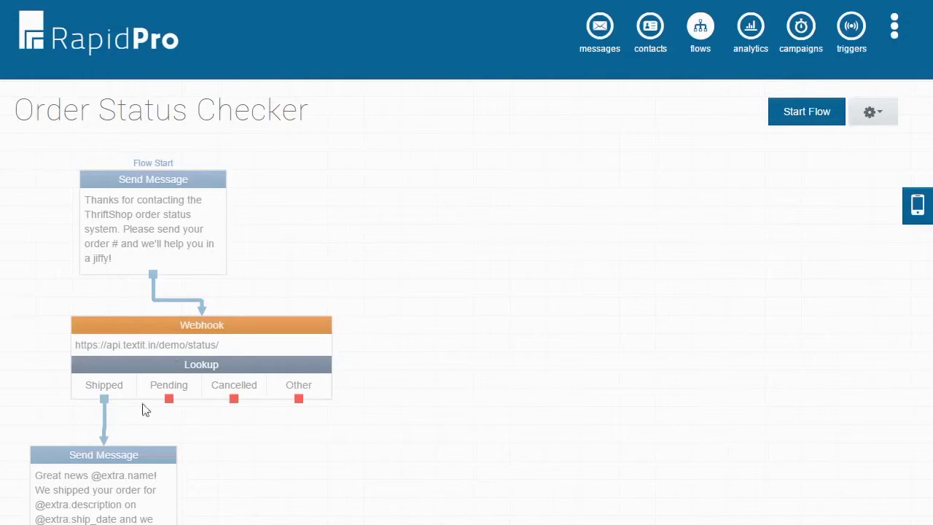
left_click_drag(169, 399, 270, 456)
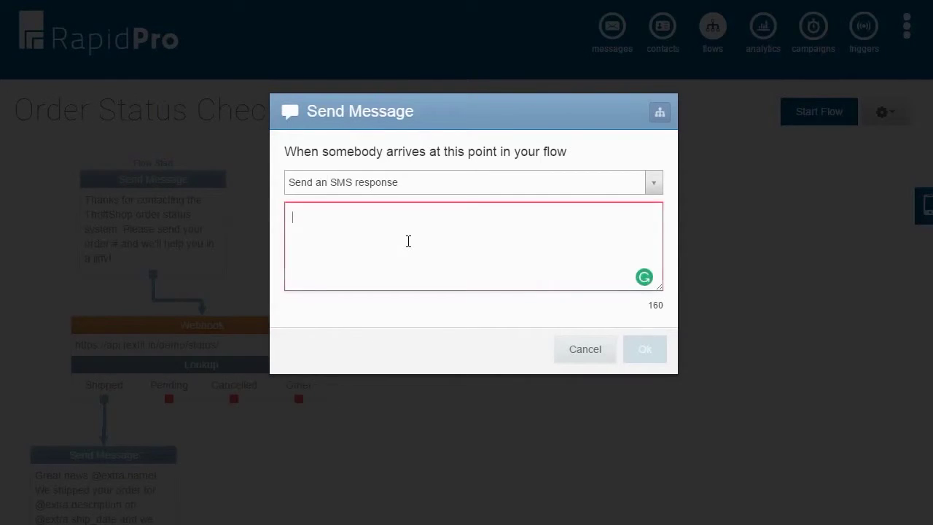
type("shipped your order for @extra.description yet.  We expect to ship it by @extra.ship_date though. If you have any questions, just reply and our customer service department will be notified.")
left_click(636, 350)
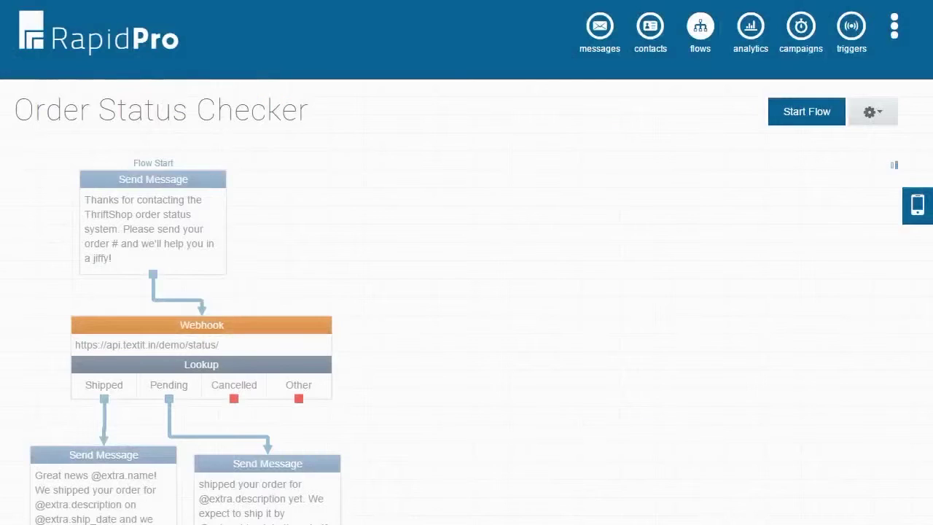
left_click_drag(234, 400, 503, 440)
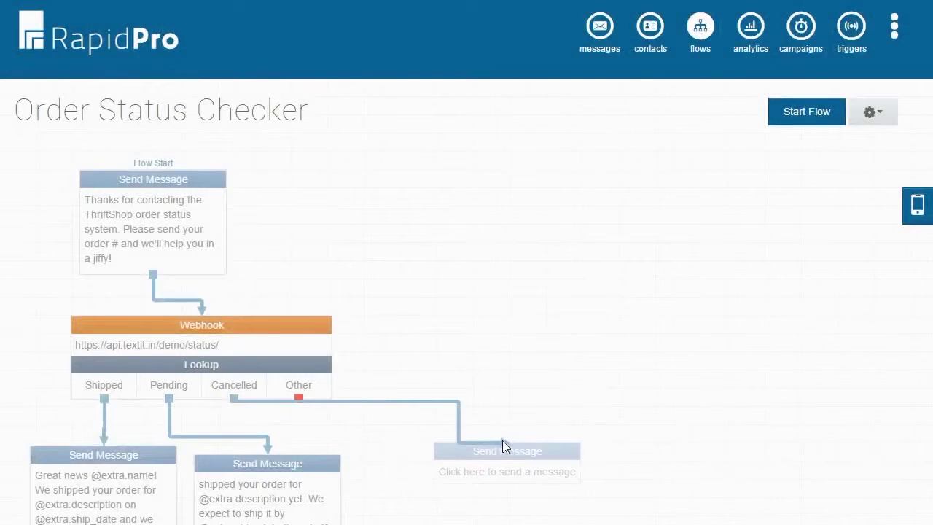
type("Uh oh @extra.name!  Our record indicate that your order for @extra.description was cancelled on @extra.cancel_date. If you think this is in error, please reply with a comment and our orders department will get right on it!")
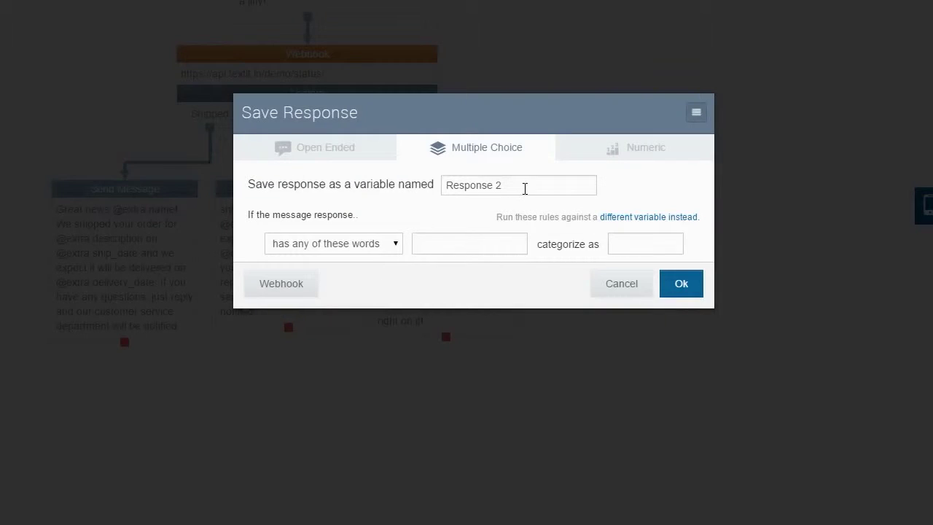
Step: Set up an open-ended response saved as Comment and connect the Pending and Cancelled messages to it
left_click_drag(525, 188, 435, 187)
type("Comment")
left_click(349, 159)
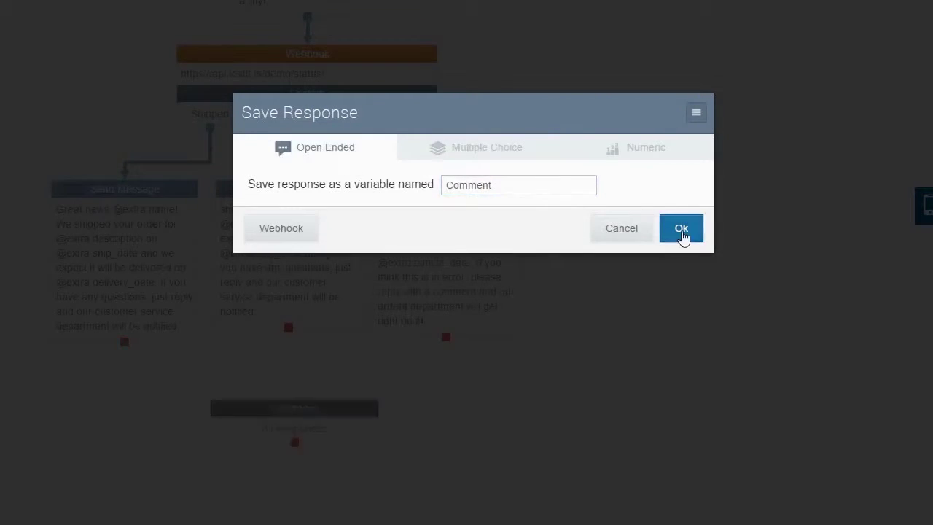
left_click(682, 230)
left_click_drag(289, 328, 295, 402)
left_click_drag(445, 338, 319, 414)
left_click_drag(288, 444, 294, 492)
left_click(449, 242)
type("Thanks @extra.name, we'll be in touch ASAP about order # @extra.order")
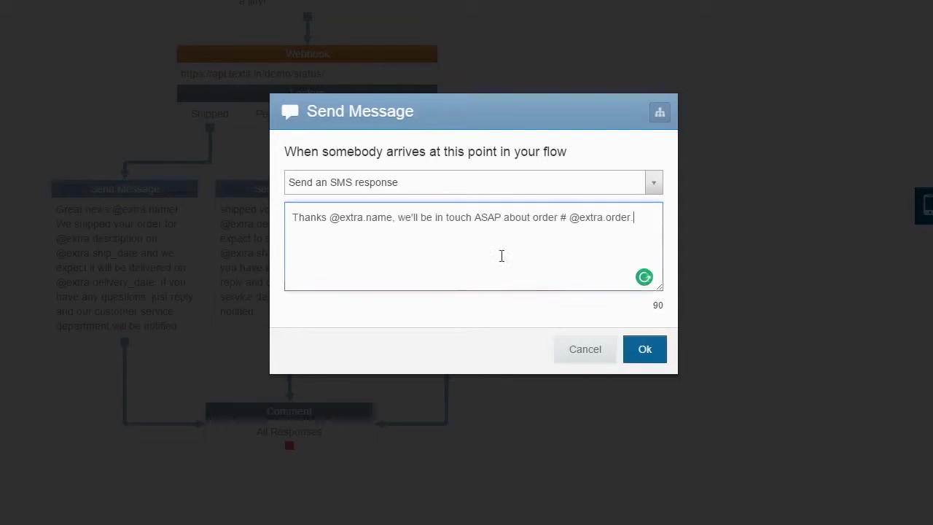
left_click(653, 354)
scroll(357, 444, "down", 3)
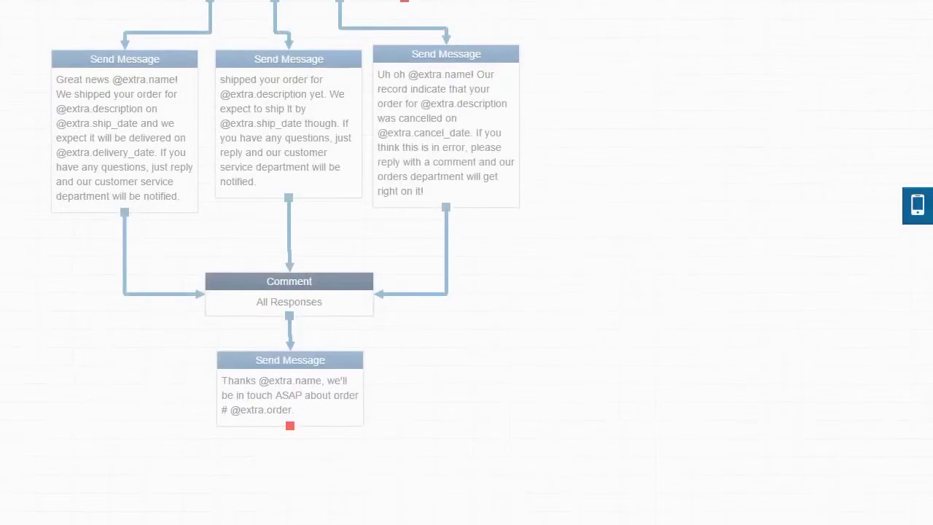
left_click(361, 323)
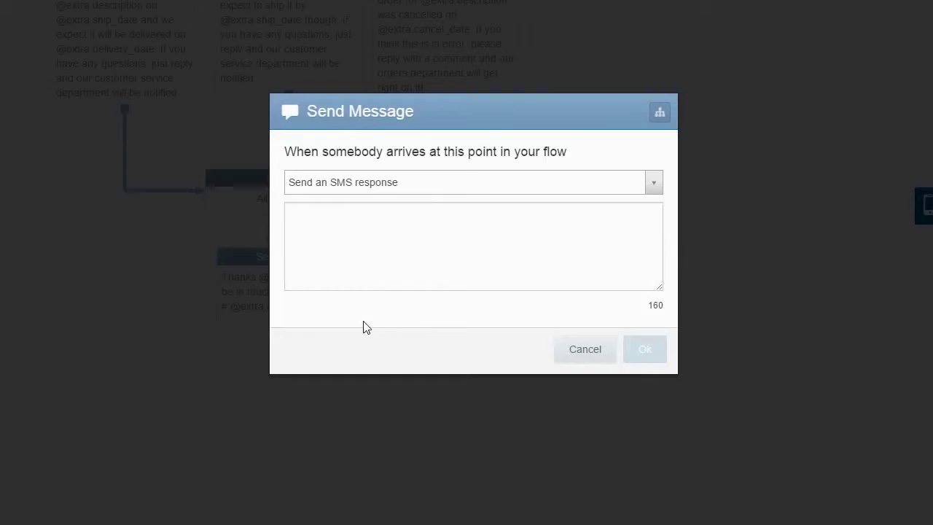
left_click(420, 191)
scroll(412, 270, "down", 3)
left_click(397, 293)
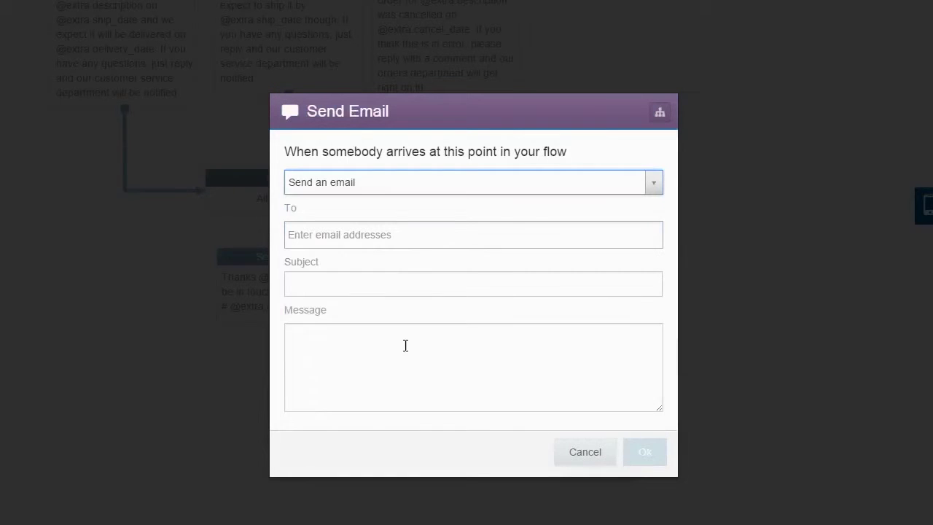
left_click(558, 371)
key("ctrl+v")
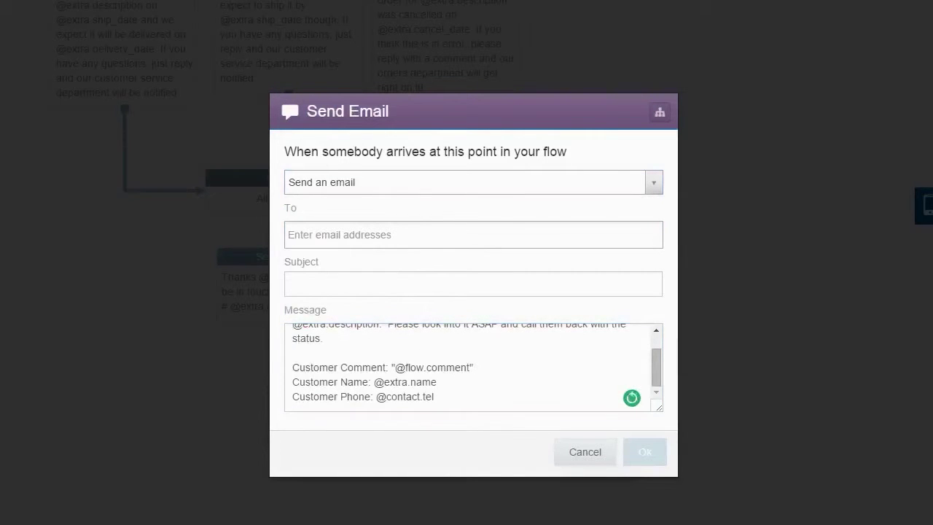
left_click(460, 281)
type("Order Comment: @flow.lookup: @extra.order")
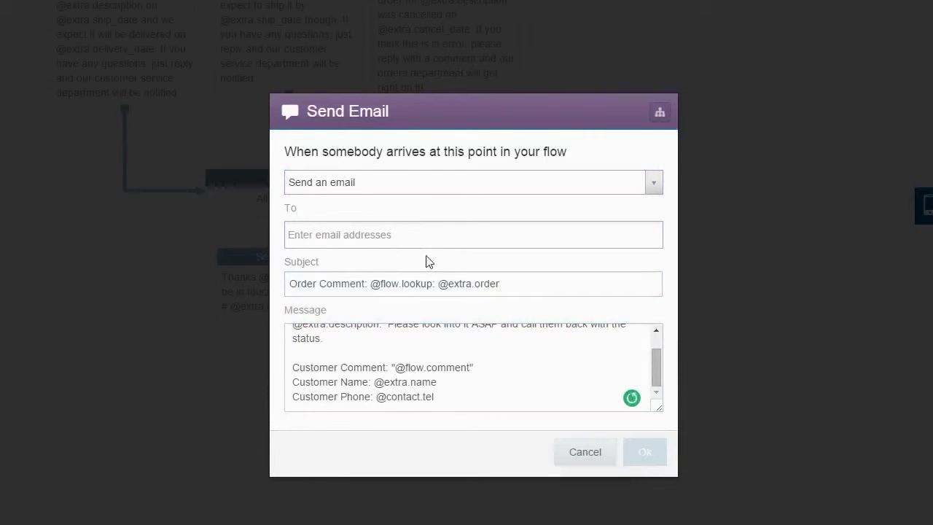
key("shift+Tab")
key("ctrl+v")
left_click(395, 261)
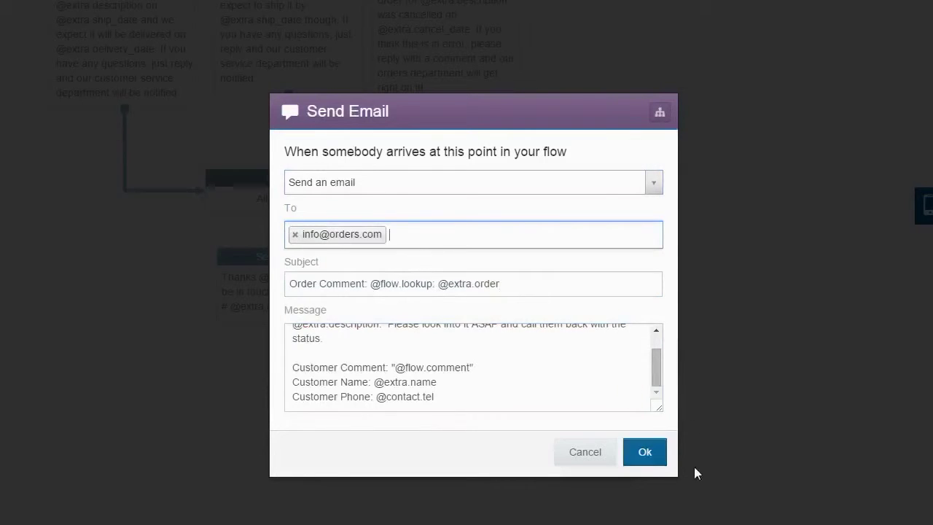
Step: Save the email action and attach an open-ended response below it, saved as Extra Comments
left_click(650, 459)
left_click_drag(290, 394, 290, 434)
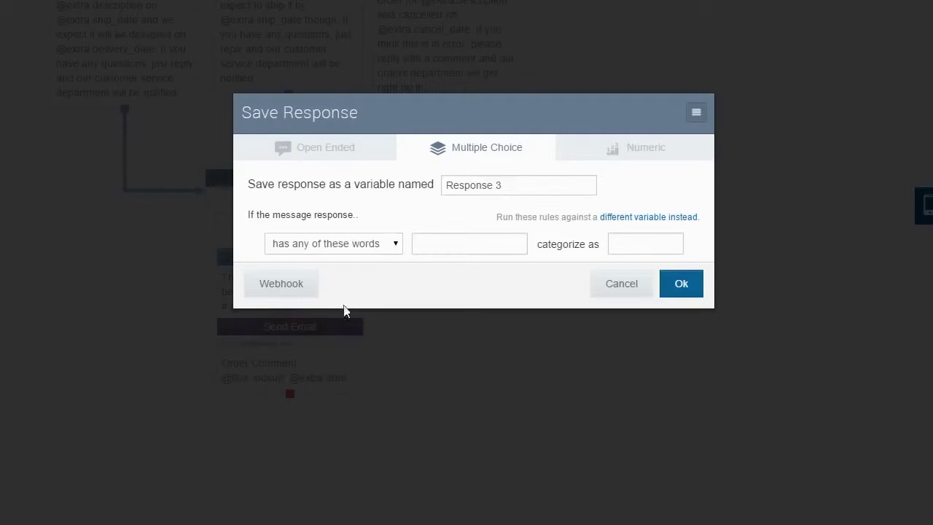
left_click(328, 158)
left_click_drag(503, 185, 444, 184)
type("Extra Comments")
left_click(681, 229)
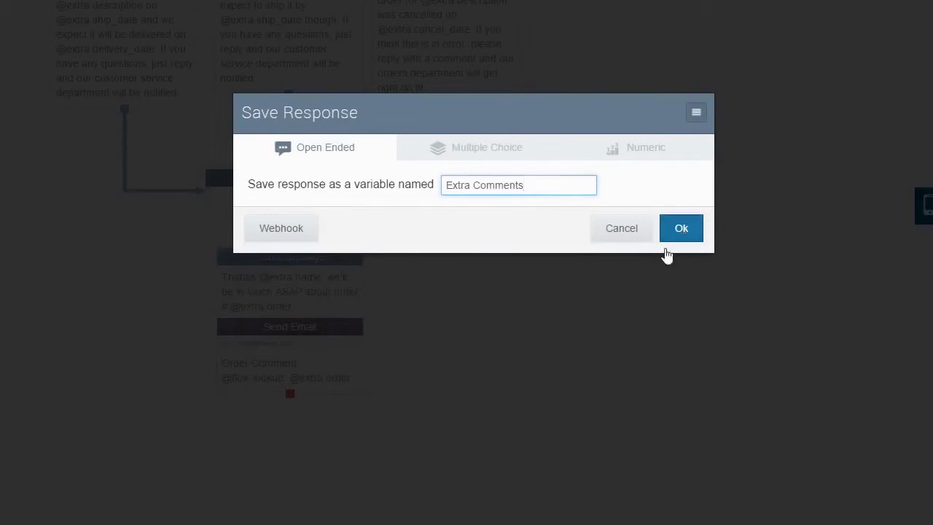
Step: For Other, add the SMS "Sorry that doesn't look like a valid order number. Maybe try: CU001, CU002 or CU003?" and connect it back to Lookup
scroll(926, 92, "up", 10)
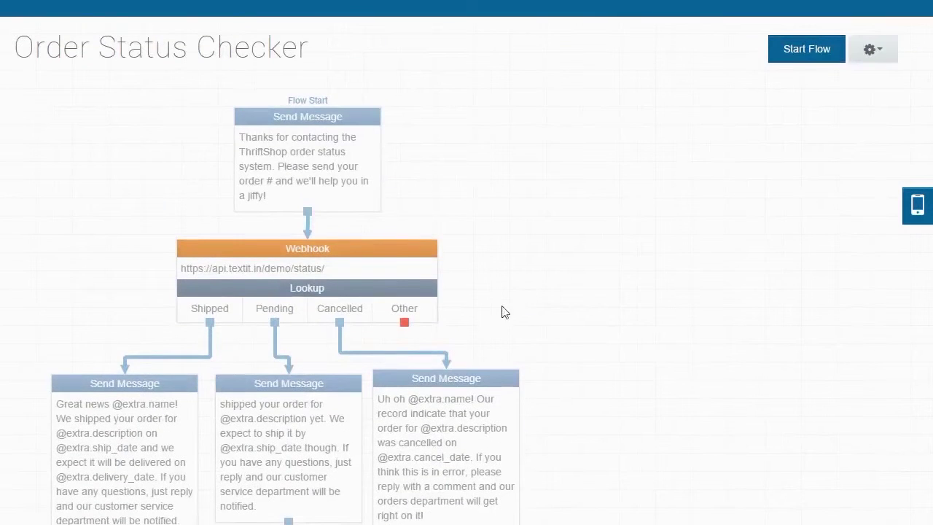
left_click_drag(405, 325, 557, 270)
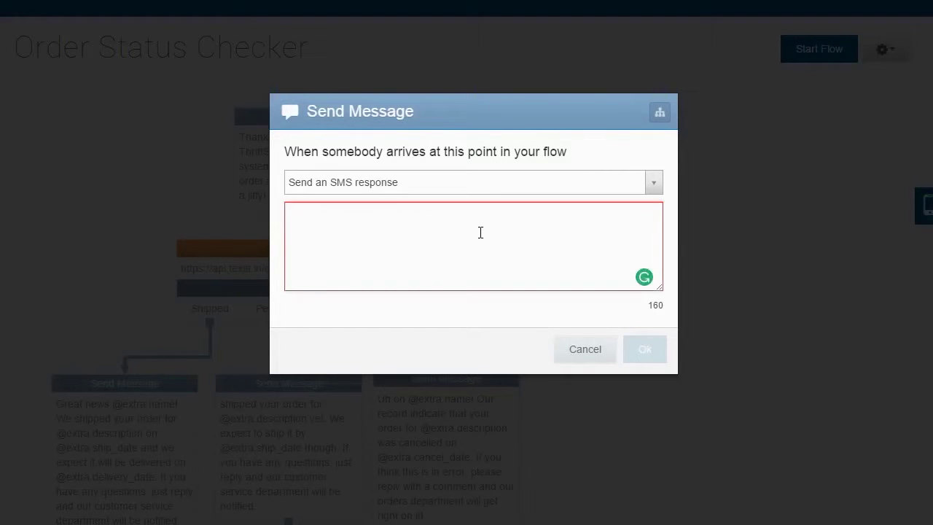
type("Sorry that doesn't look like a valid order number.  Maybe try: CU001, CU002 or CU003?")
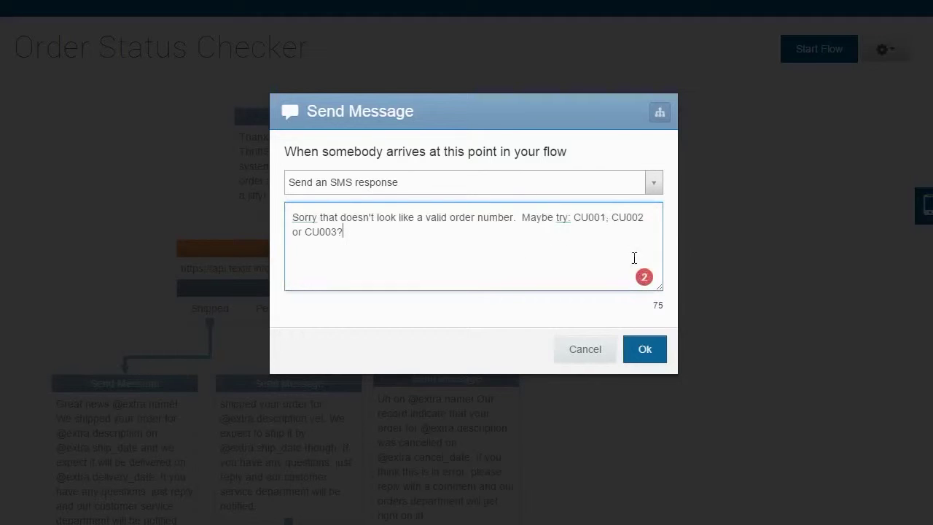
left_click(640, 352)
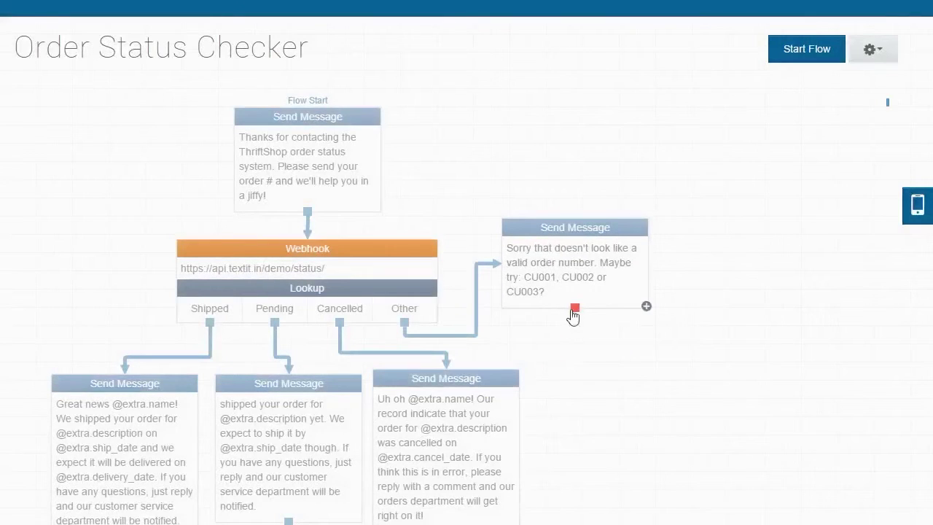
left_click_drag(573, 308, 417, 306)
left_click_drag(417, 306, 423, 305)
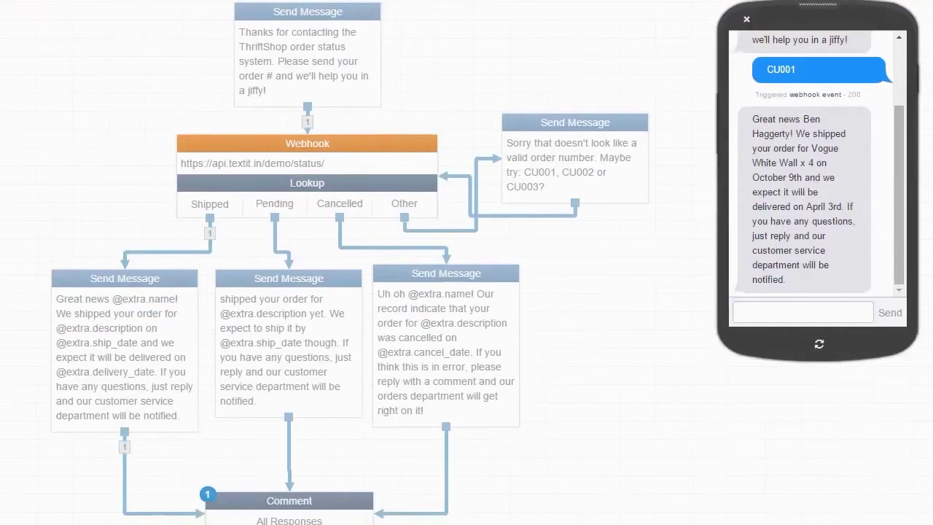
Step: Test the comment branch in the simulator with the reply "Which address will it be sent to?", then close the simulator
left_click(820, 313)
type("Which address will it be sent to?")
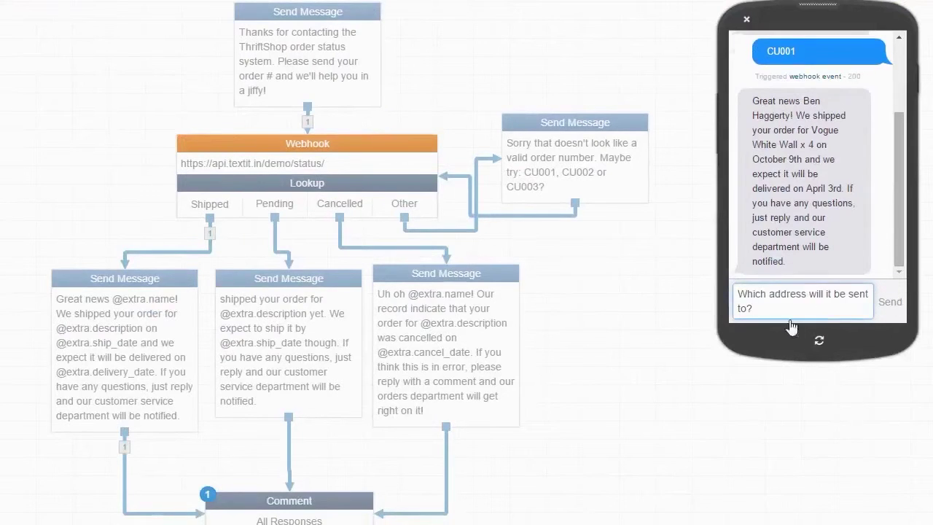
left_click(887, 309)
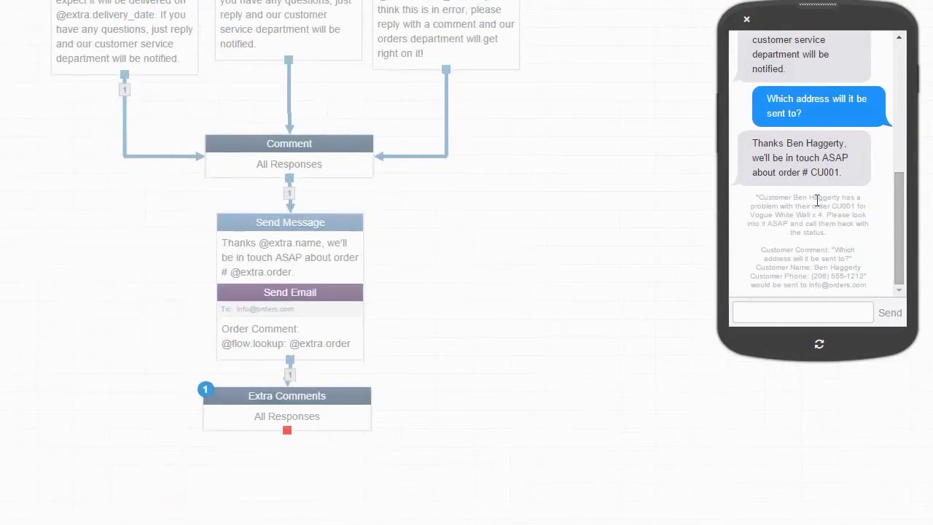
left_click(745, 20)
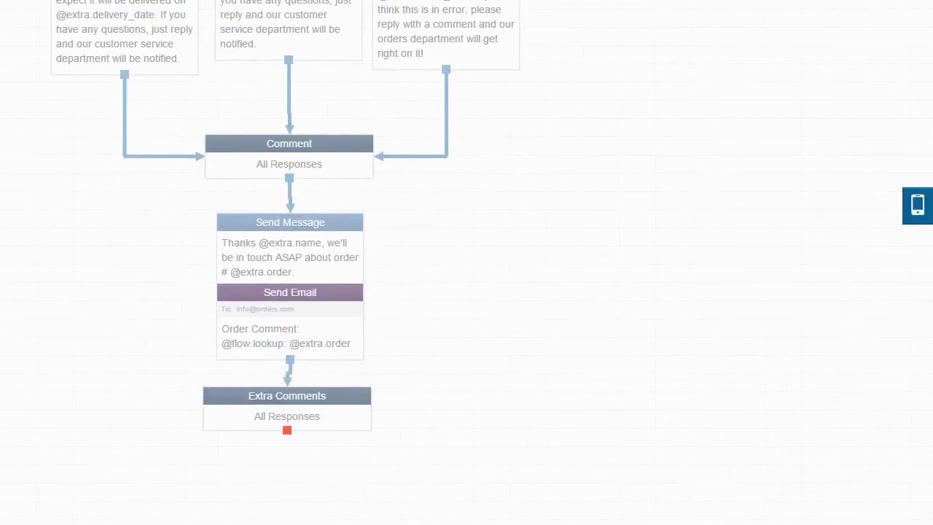